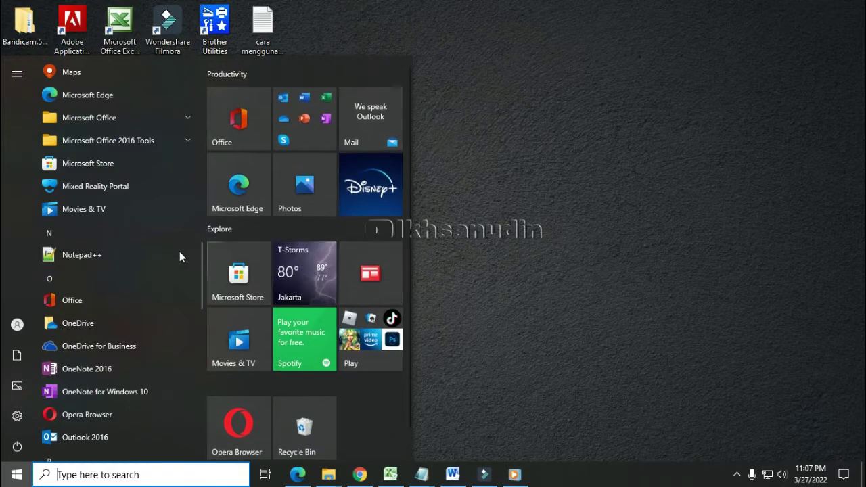
scroll(180, 253, "up", 10)
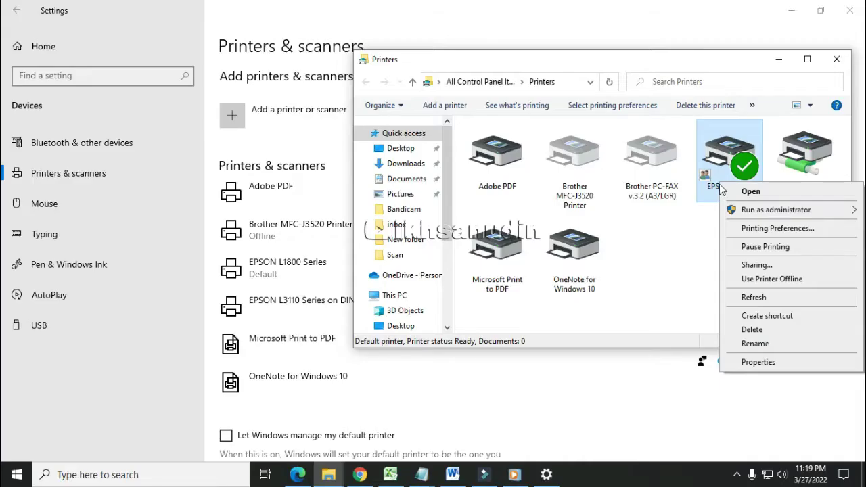
Open the EPSON L1800 Series printer's sharing properties and switch its sharing off and back on
left_click(747, 267)
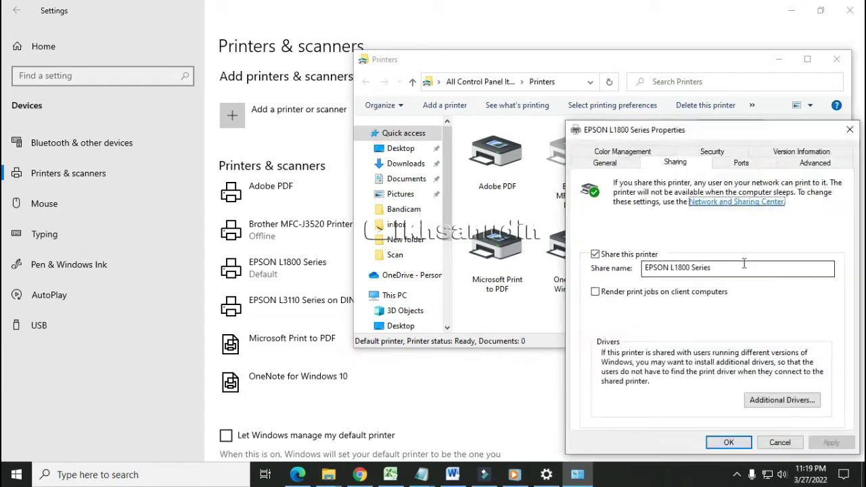
left_click(689, 266)
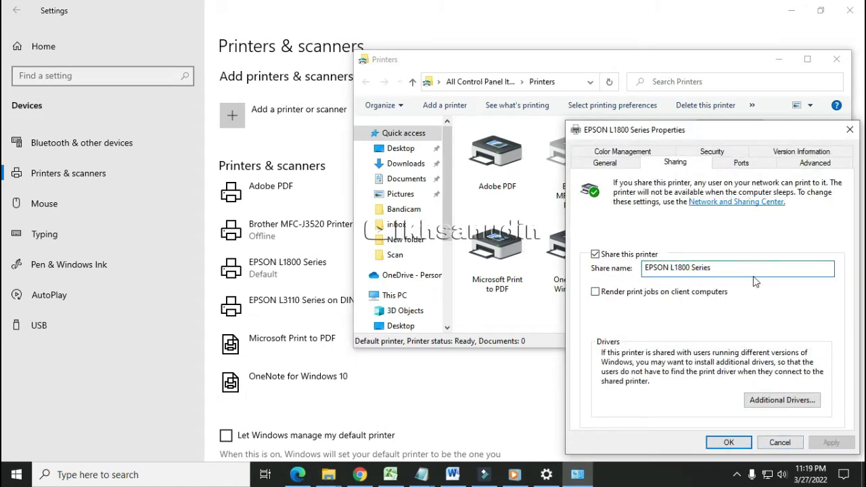
left_click(657, 255)
left_click(657, 256)
left_click(656, 255)
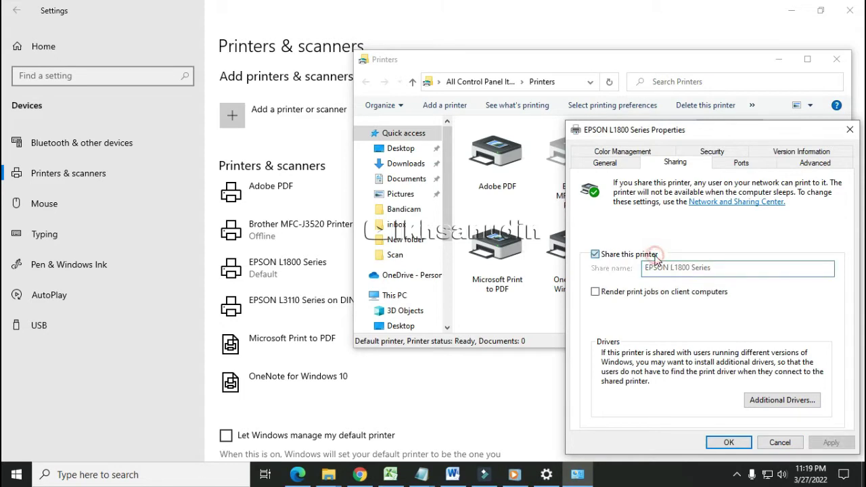
left_click(656, 255)
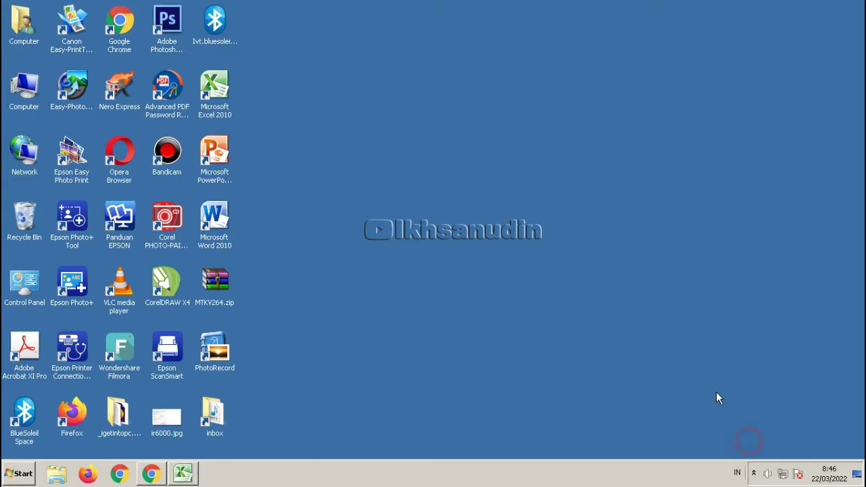
On the Windows 7 client, open the network shares of the computer hosting the printer through Run
left_click(19, 473)
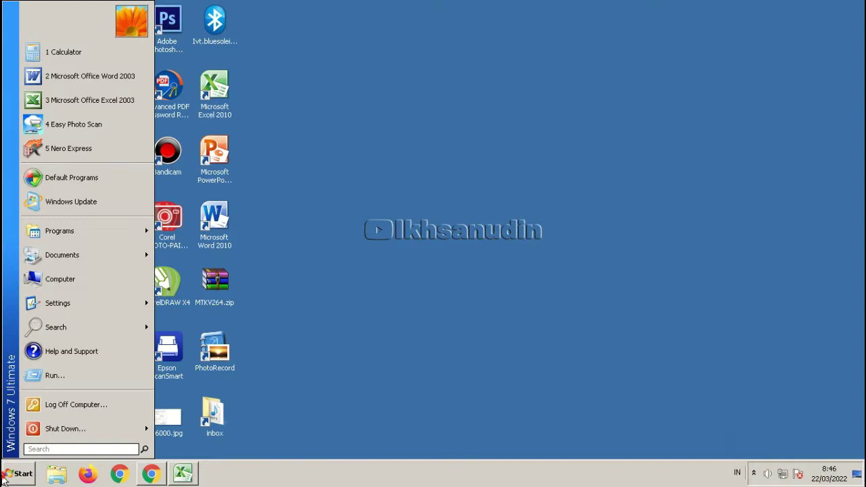
left_click(59, 377)
type("\\\\")
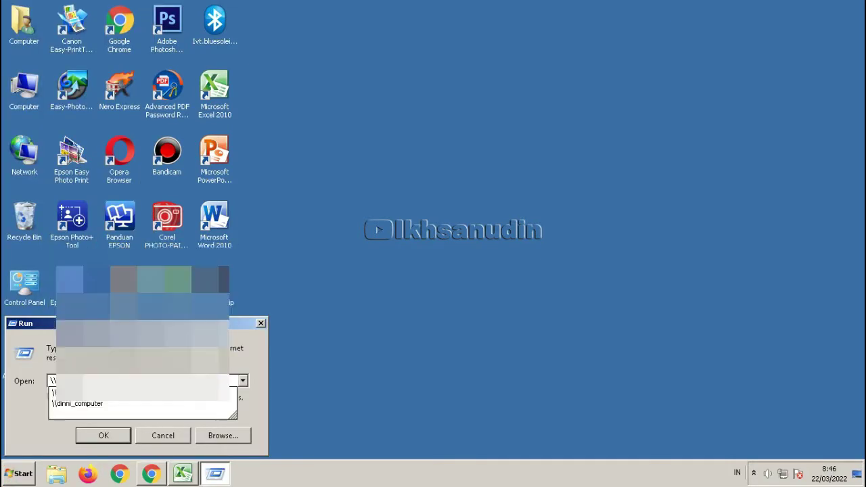
key("Return")
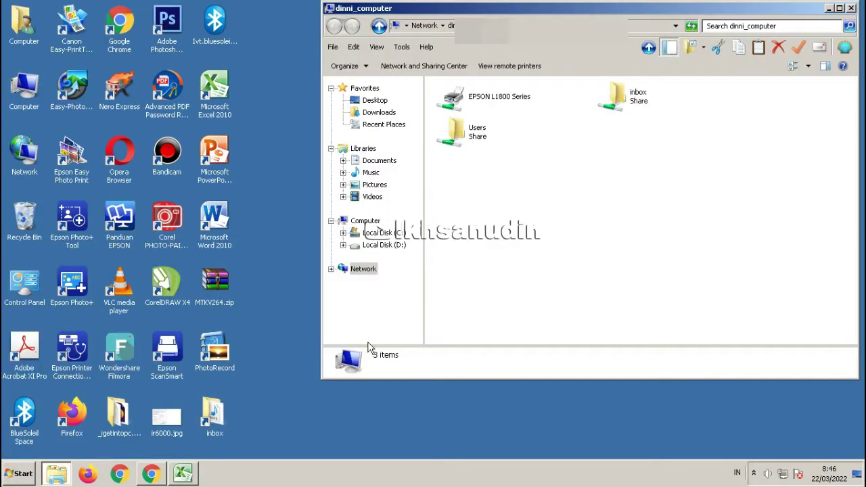
Try to connect to the shared EPSON L1800 Series printer, expanding the error details and dismissing the error
double_click(486, 102)
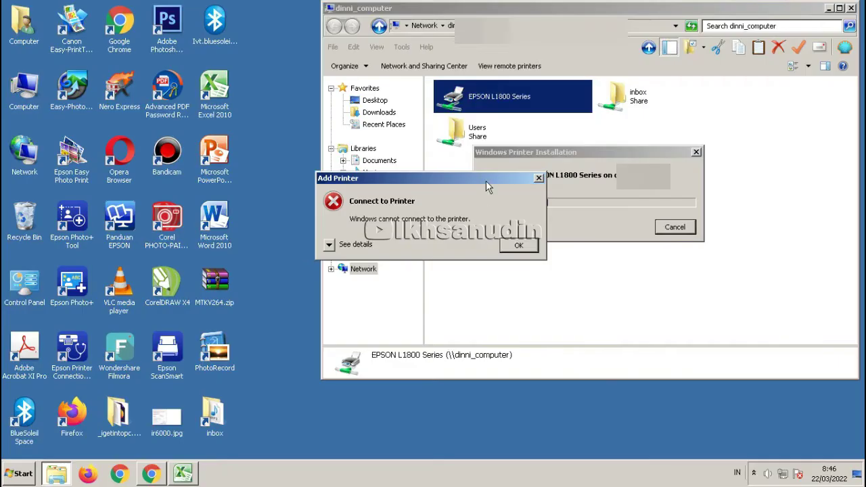
left_click_drag(433, 178, 595, 251)
left_click(490, 316)
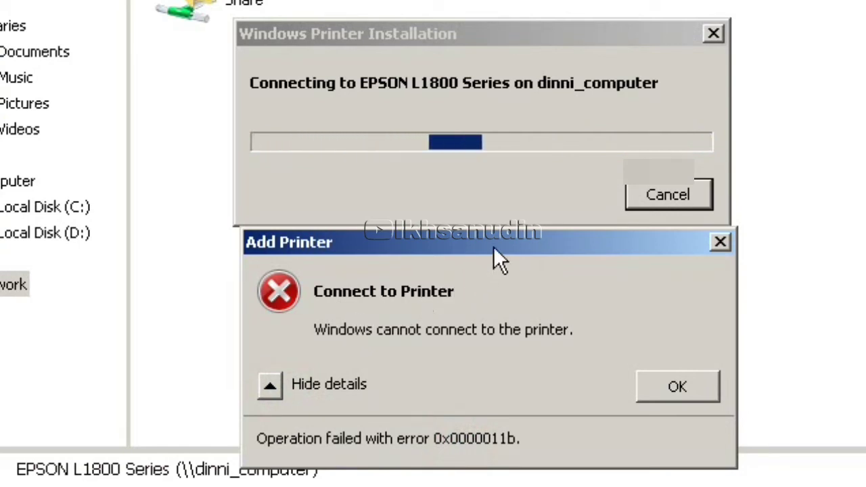
left_click(476, 88)
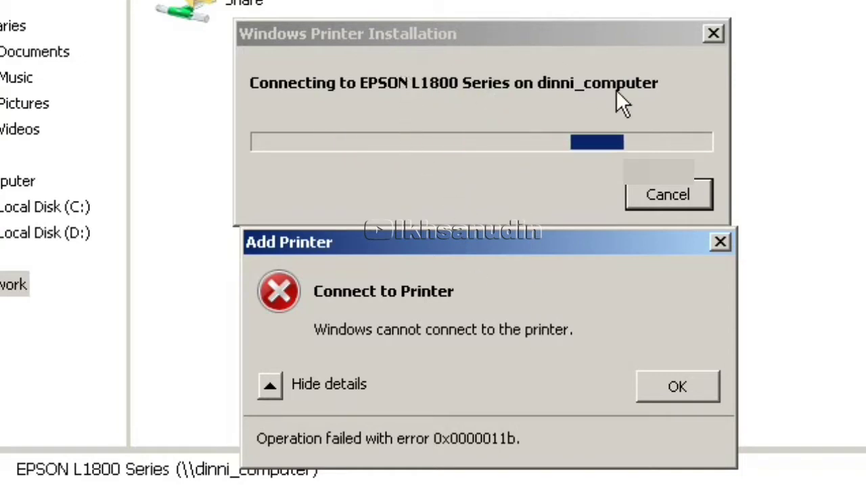
left_click(693, 385)
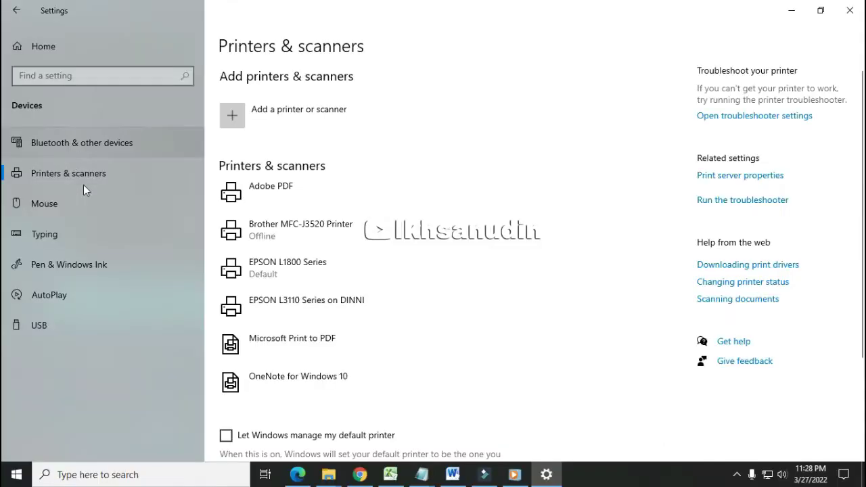
On the Windows 10 host, look through the Devices settings pages and examine the printers listed under Printers & scanners
left_click(88, 204)
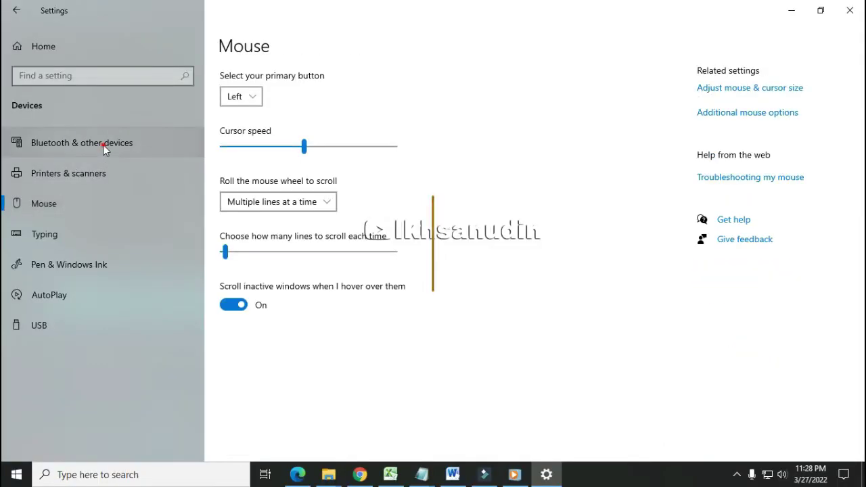
left_click(103, 144)
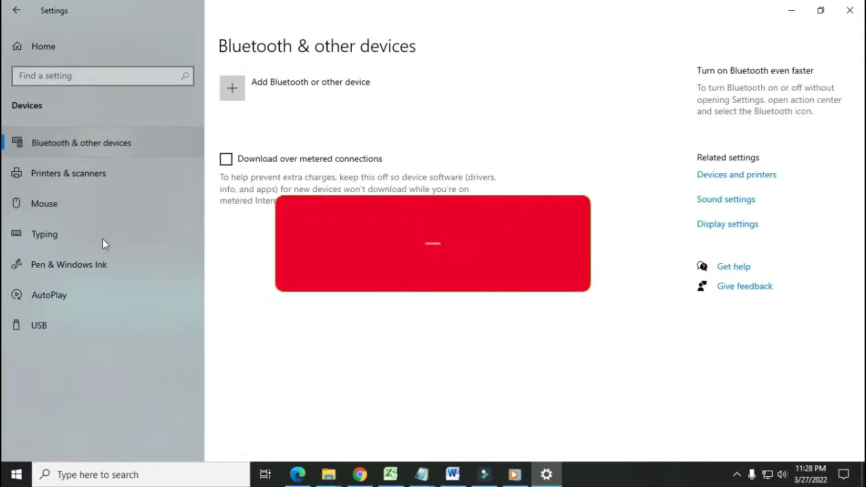
left_click(91, 174)
scroll(433, 271, "down", 2)
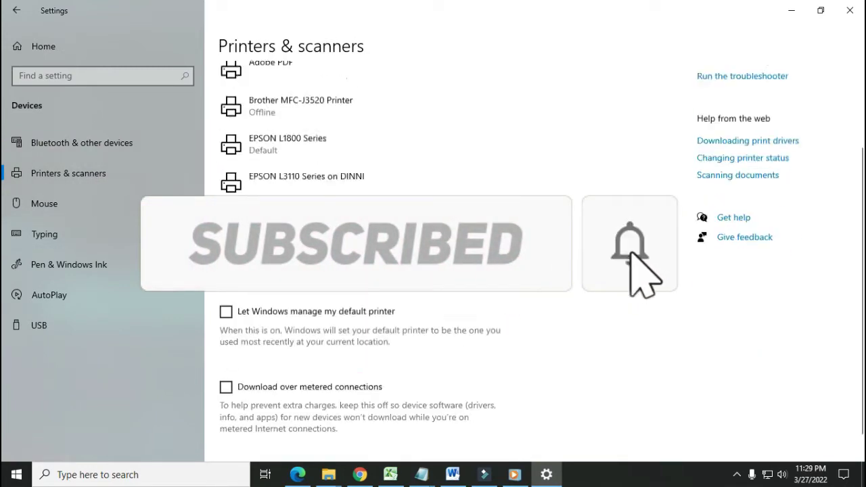
scroll(433, 271, "up", 3)
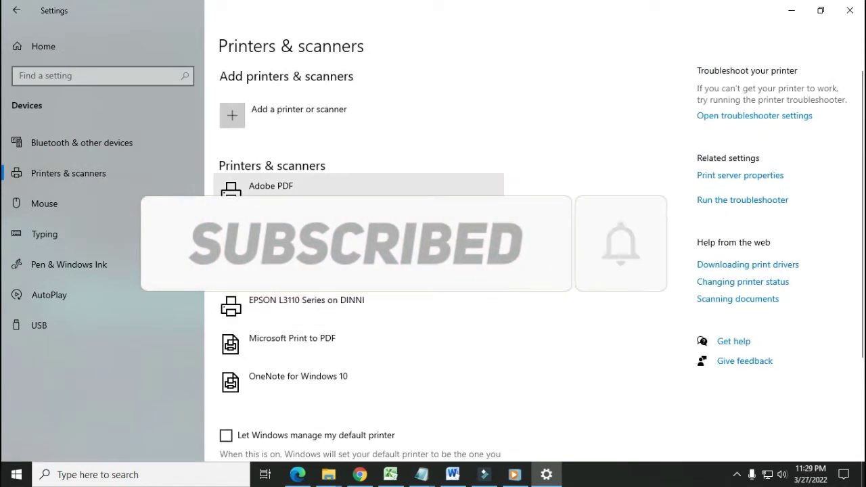
scroll(401, 273, "down", 4)
left_click(390, 139)
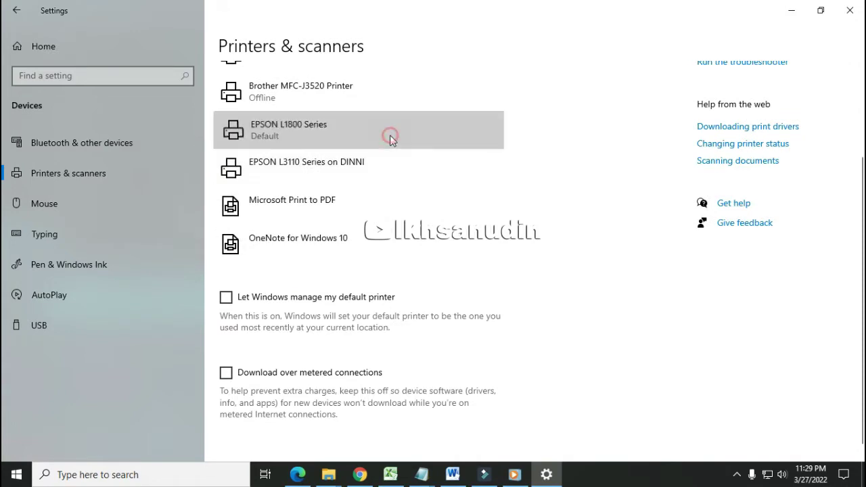
scroll(620, 250, "down", 2)
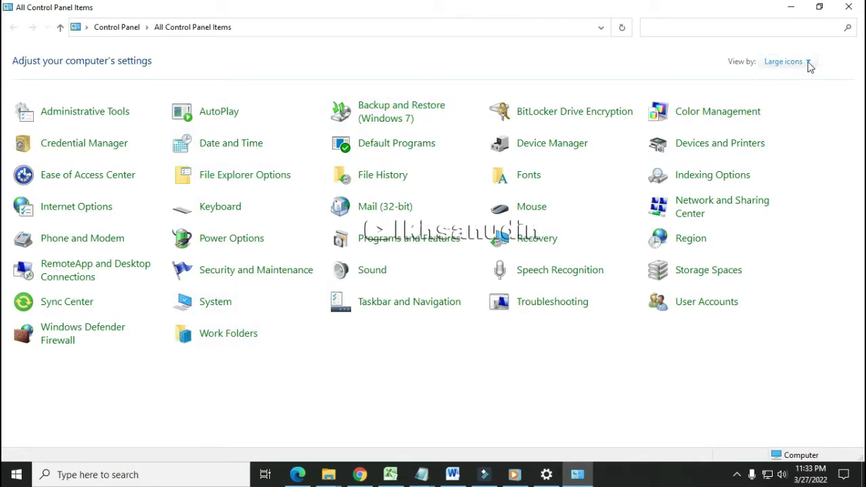
Switch the Control Panel to Category view and open Devices and Printers to review the installed printers
left_click(808, 61)
left_click(797, 77)
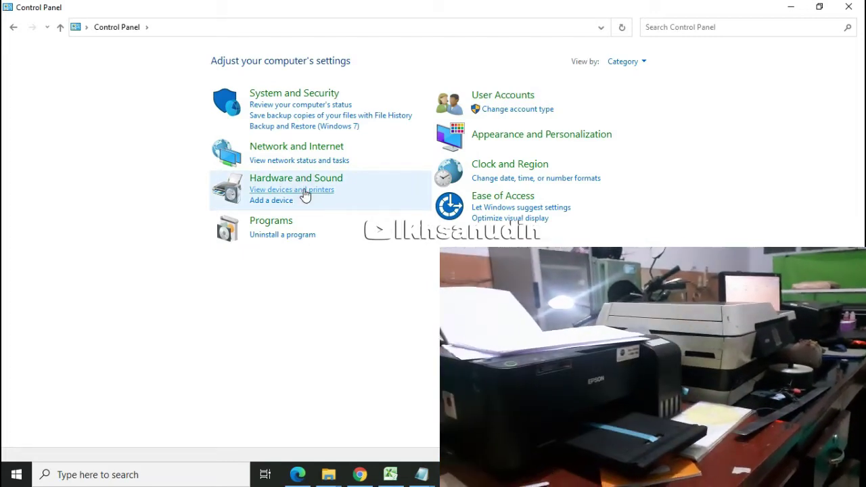
left_click(305, 192)
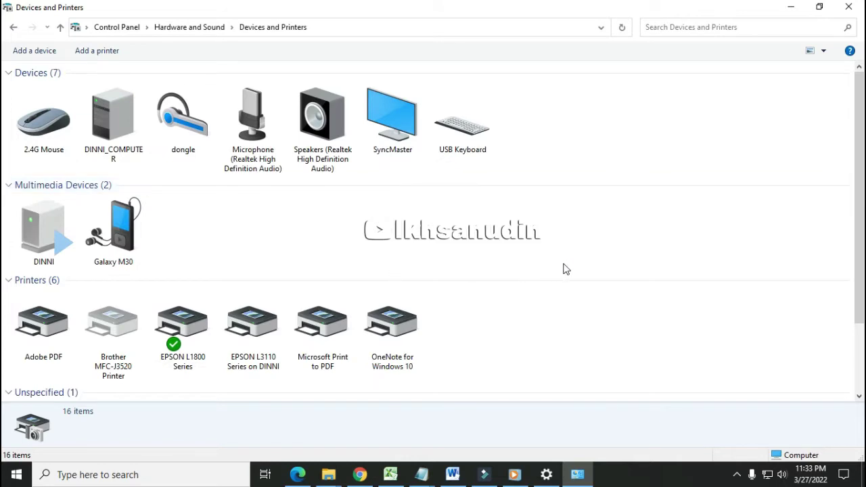
scroll(421, 234, "down", 2)
scroll(468, 268, "up", 2)
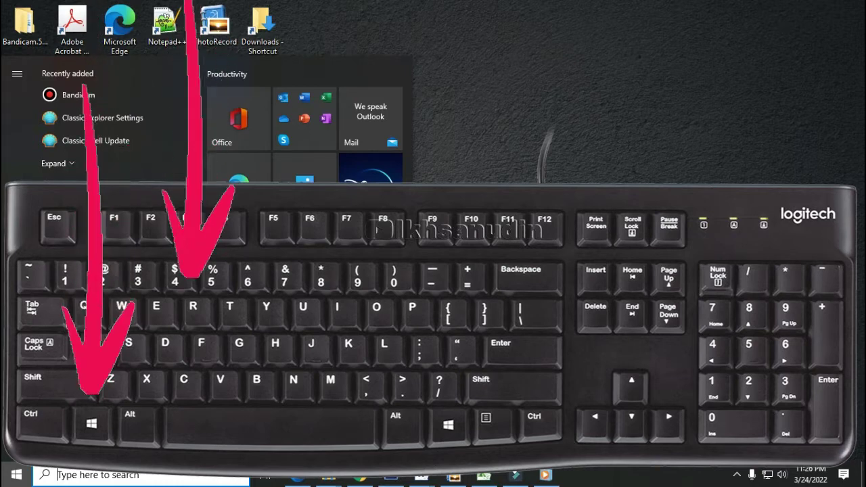
Launch the Registry Editor by running regedit
key("super+r")
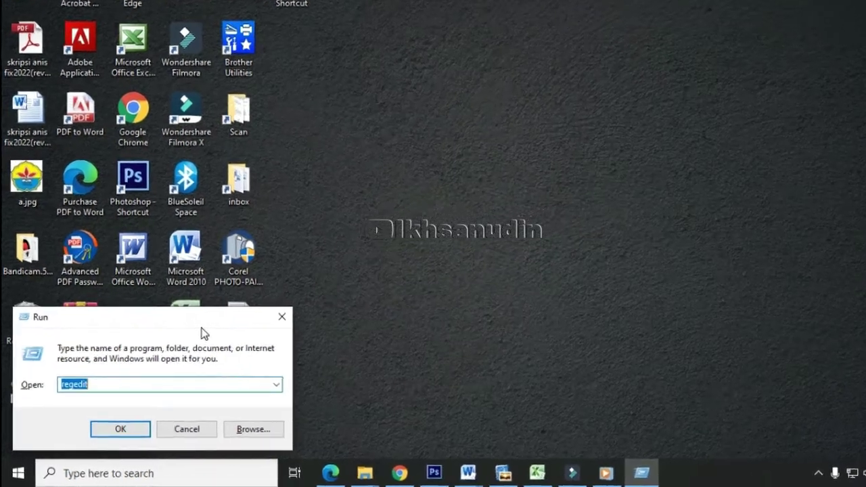
type("reged")
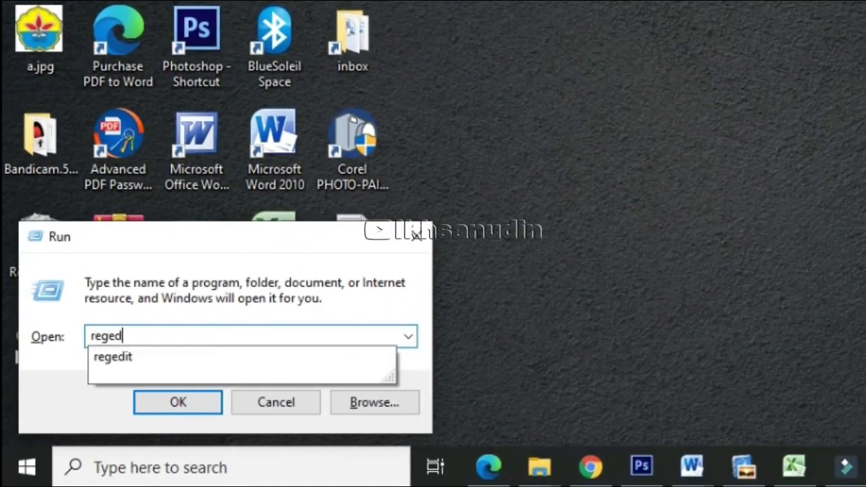
type("it")
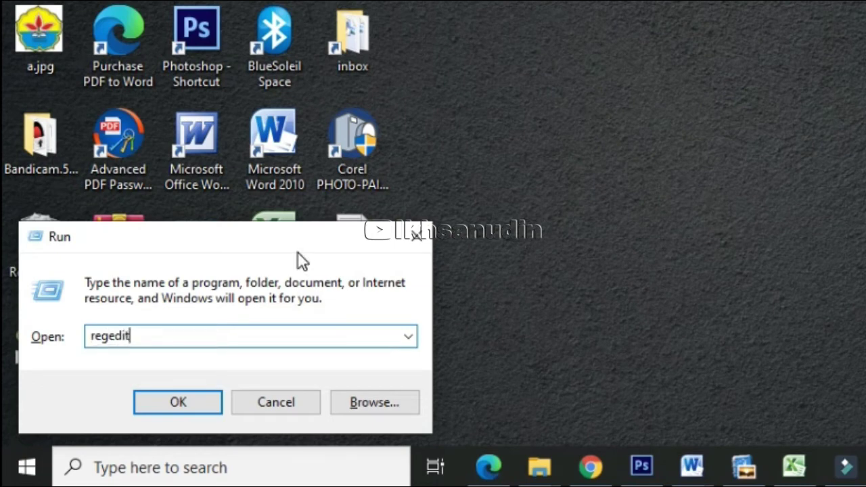
left_click(144, 469)
type("r")
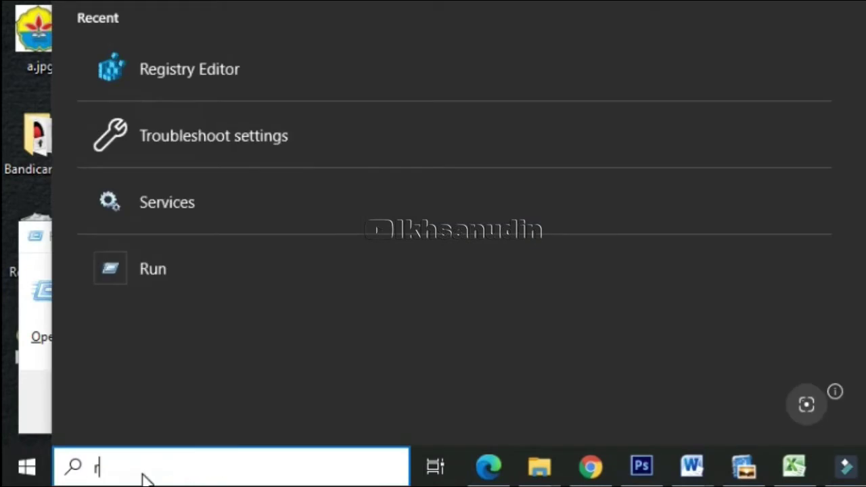
type("egedi")
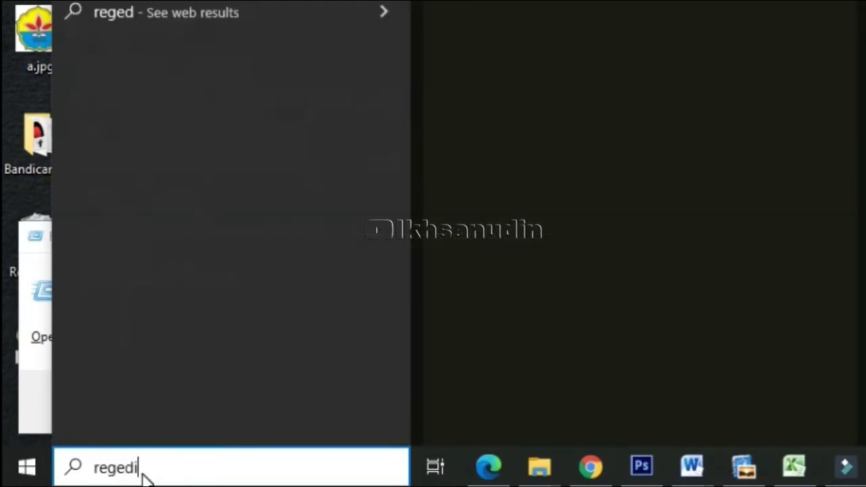
type("t")
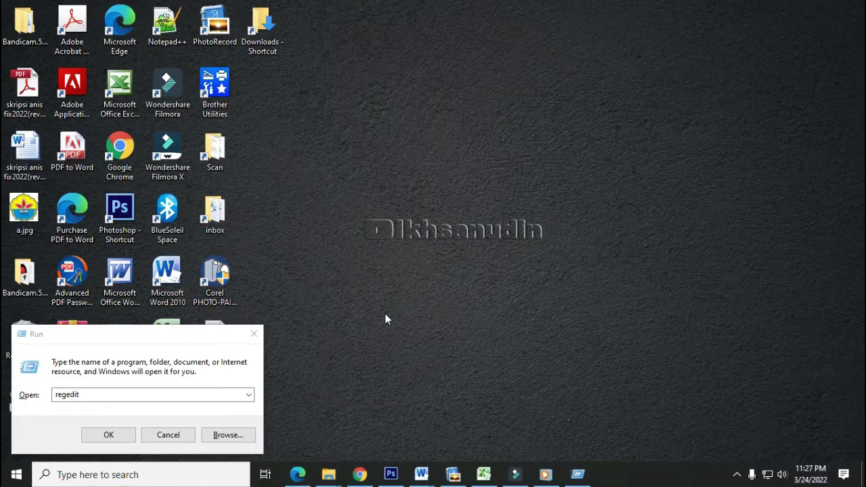
key("Return")
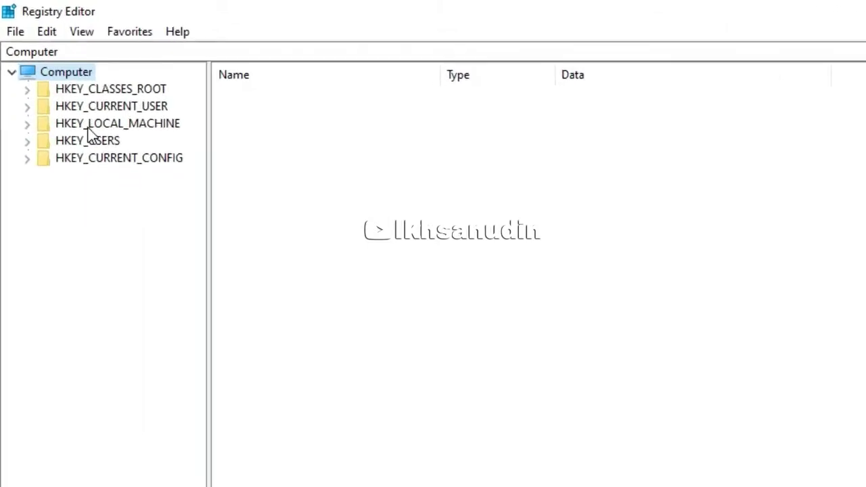
Navigate to the registry key HKEY_LOCAL_MACHINE\SYSTEM\CurrentControlSet\Control\Print
double_click(158, 125)
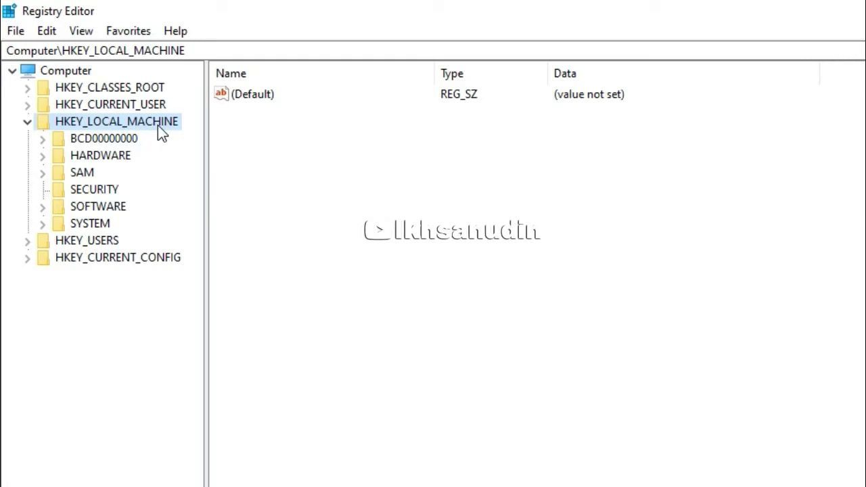
double_click(100, 224)
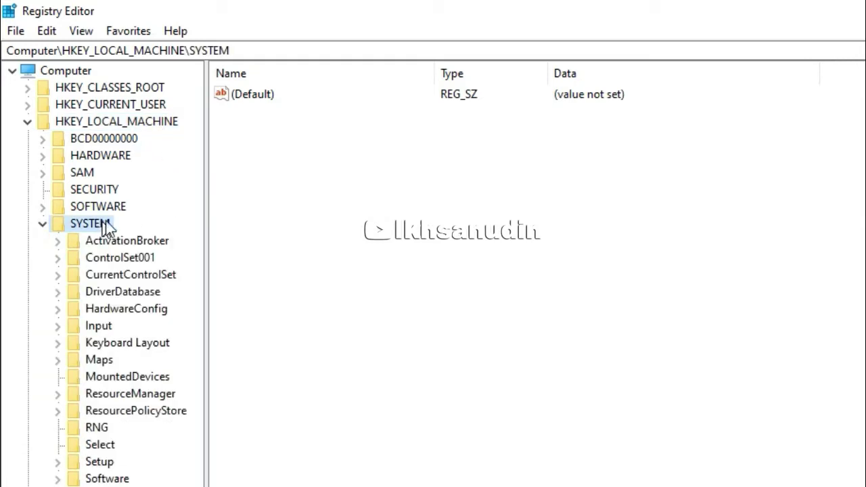
double_click(173, 274)
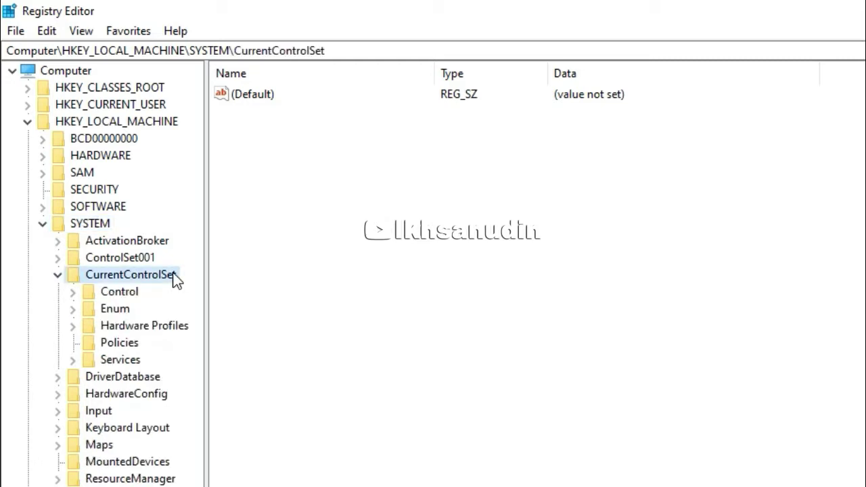
double_click(135, 296)
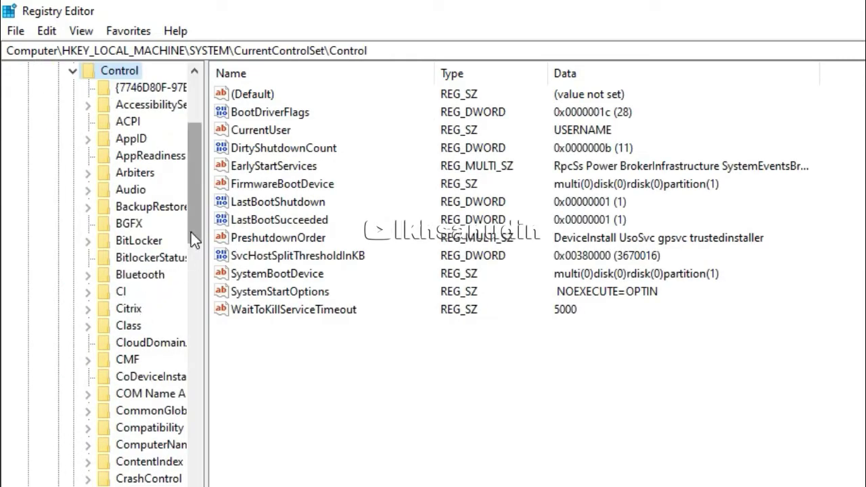
left_click_drag(193, 236, 216, 349)
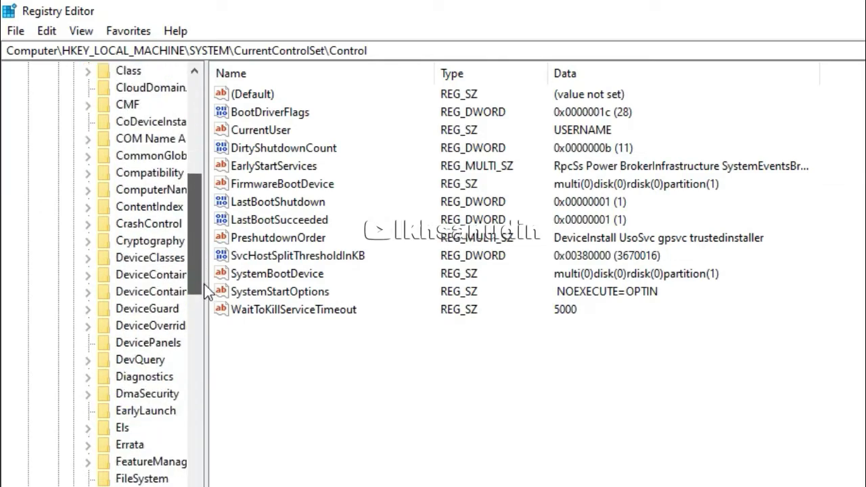
left_click_drag(193, 313, 163, 379)
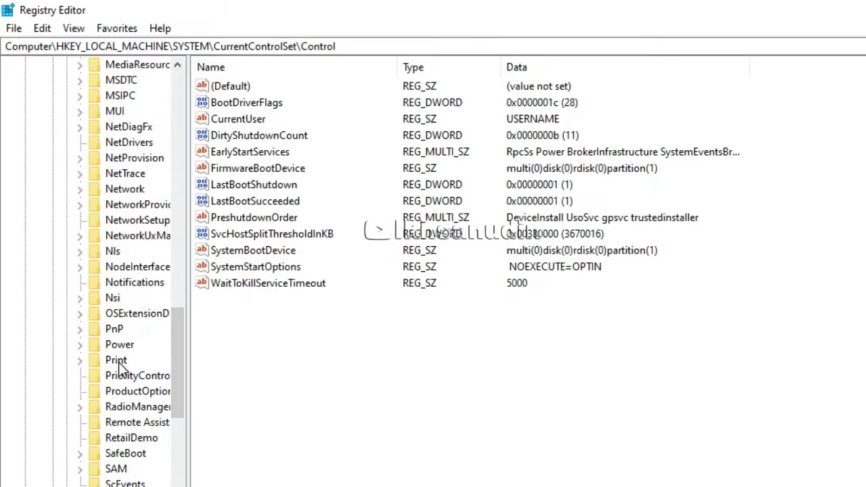
left_click(112, 349)
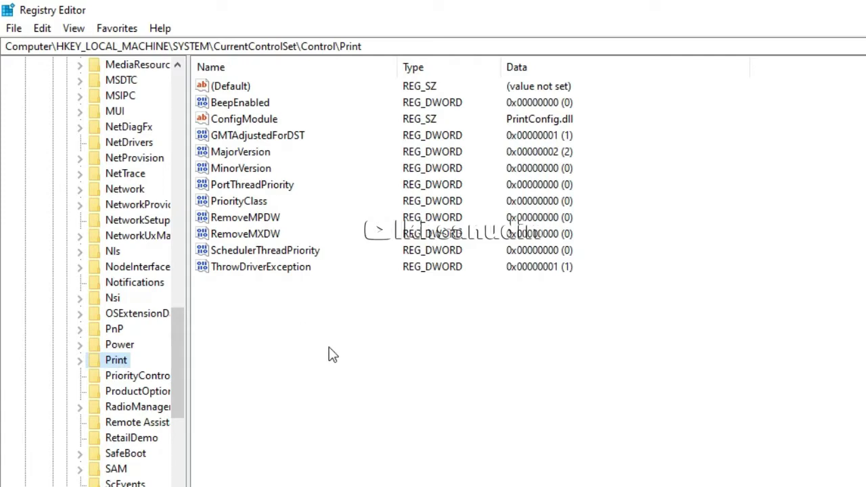
Create a DWORD (32-bit) value named RpcAuthnLevelPrivacyEnabled in the Print key
left_click(315, 328)
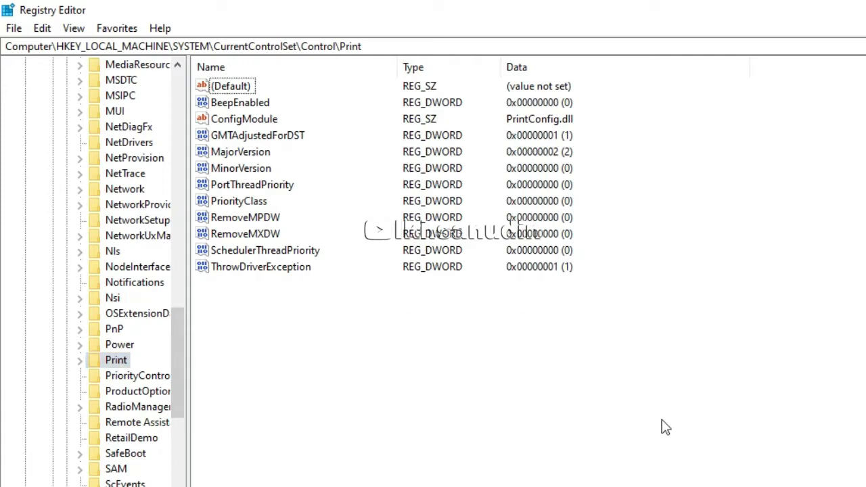
right_click(362, 332)
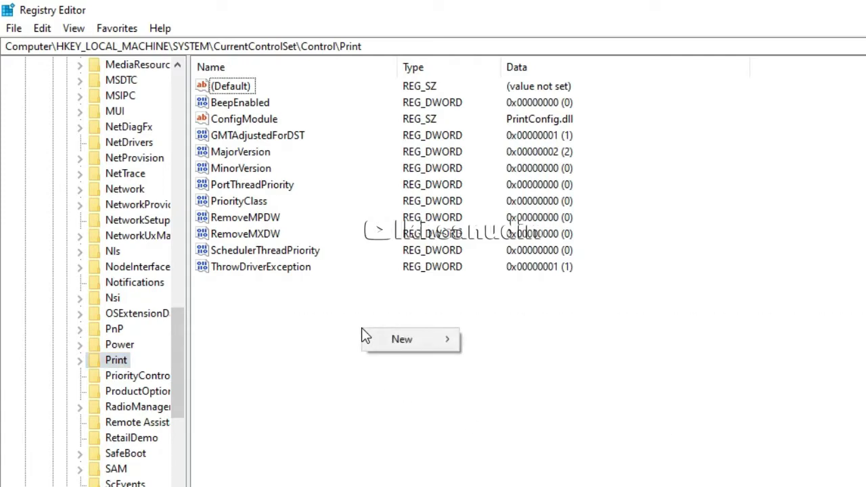
mouse_move(400, 339)
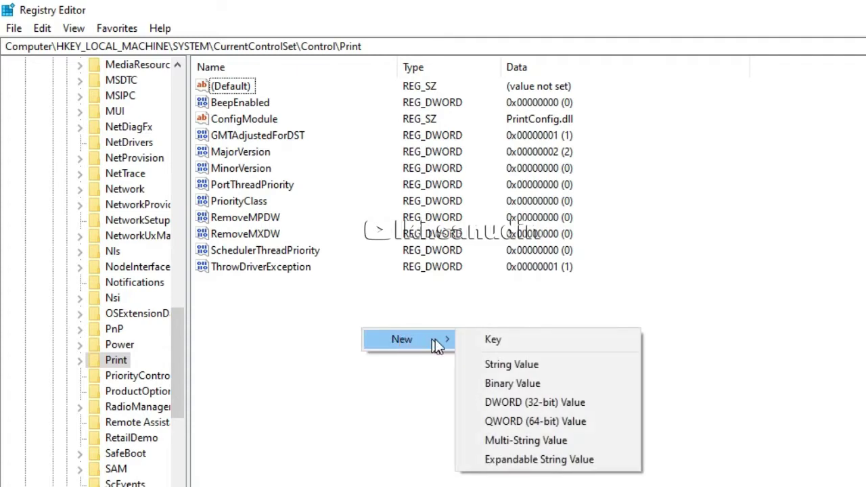
left_click(602, 402)
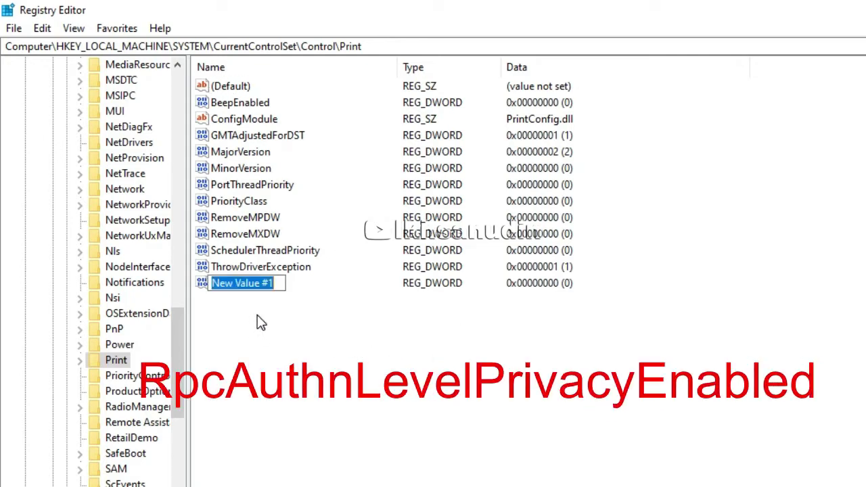
type("RpcAuthnLevelPrivacyEnabled")
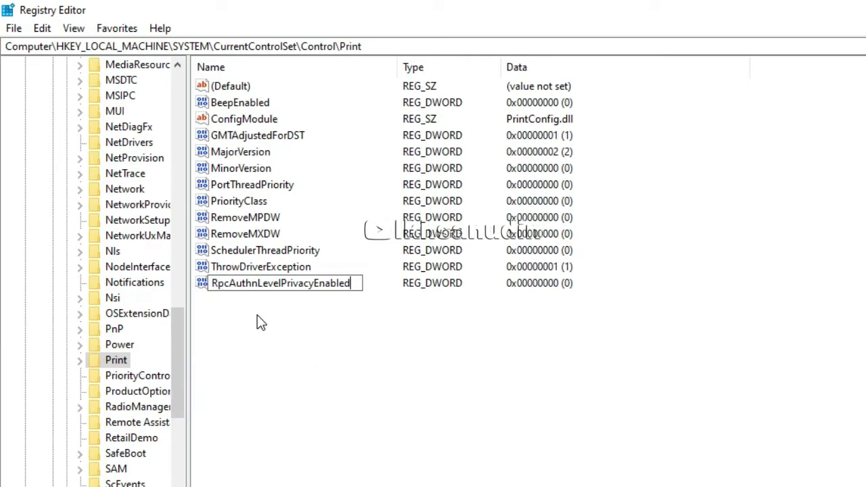
key("Return")
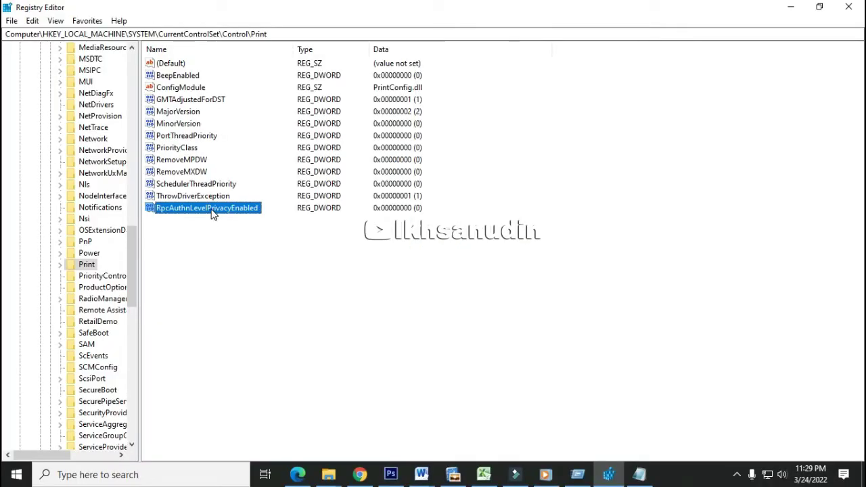
Open the RpcAuthnLevelPrivacyEnabled value to check its name and value data, and cancel without changing it
double_click(213, 214)
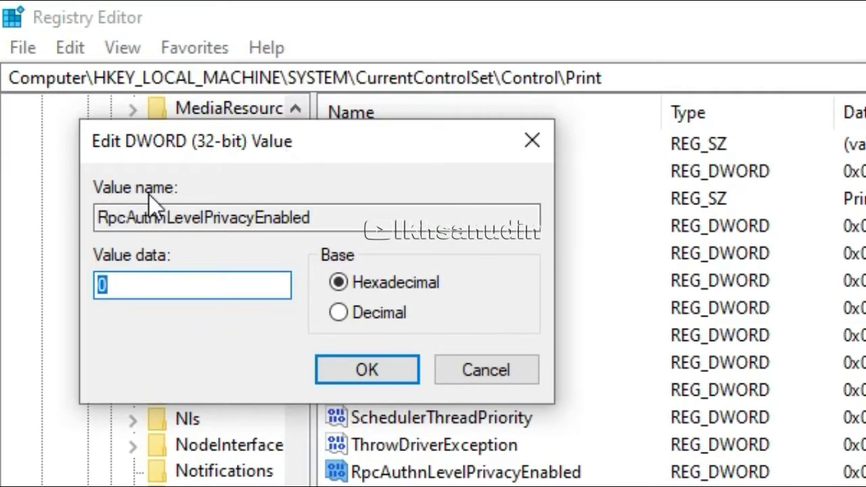
left_click(189, 213)
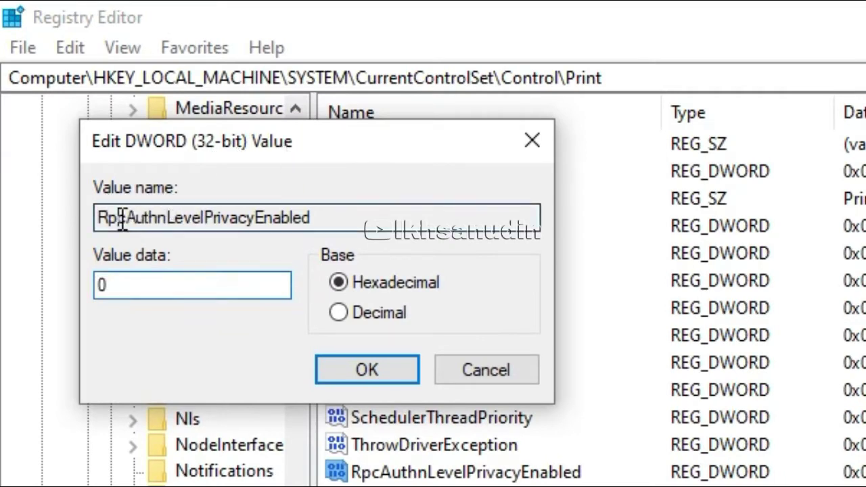
left_click_drag(120, 218, 212, 218)
left_click(351, 216)
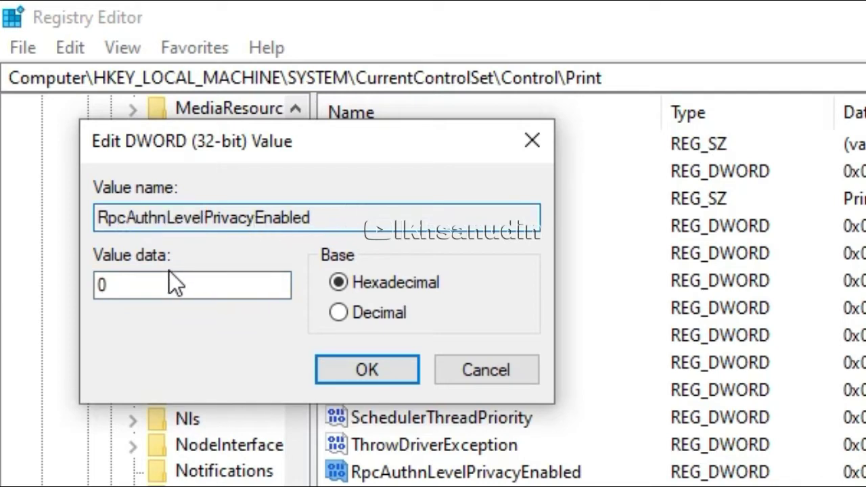
left_click(158, 284)
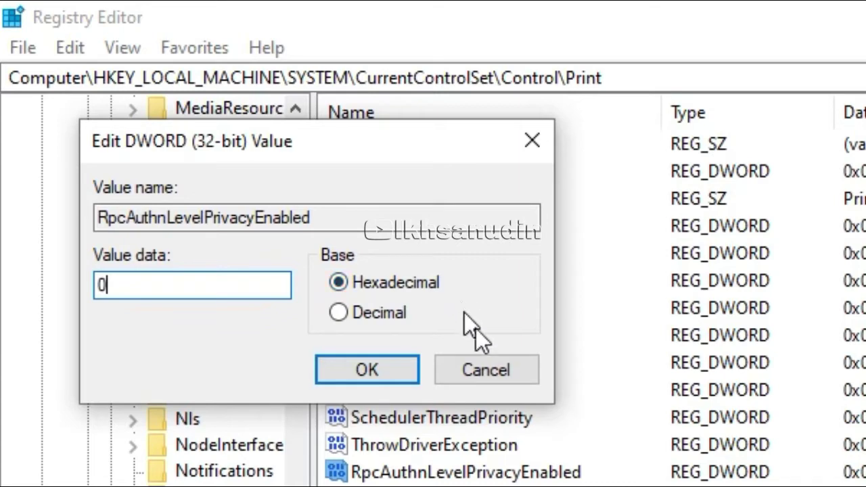
left_click(493, 372)
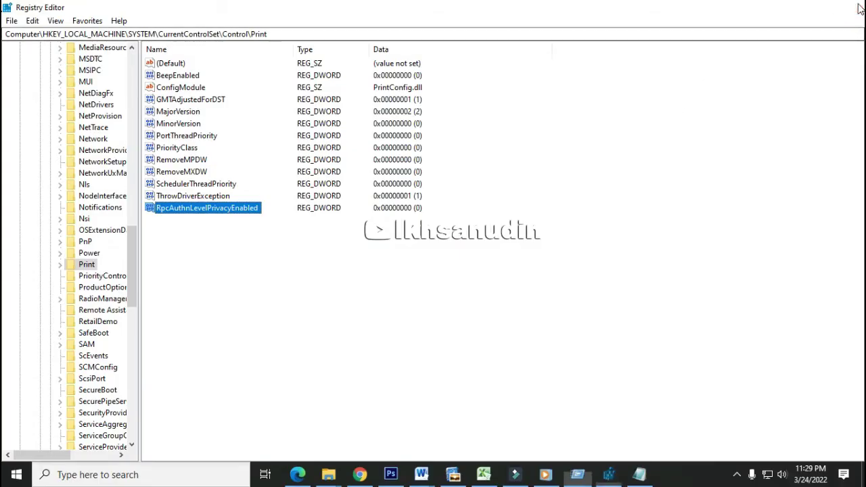
Close the Registry Editor and restart the Windows 10 host computer
left_click(848, 7)
key("super+r")
left_click(168, 435)
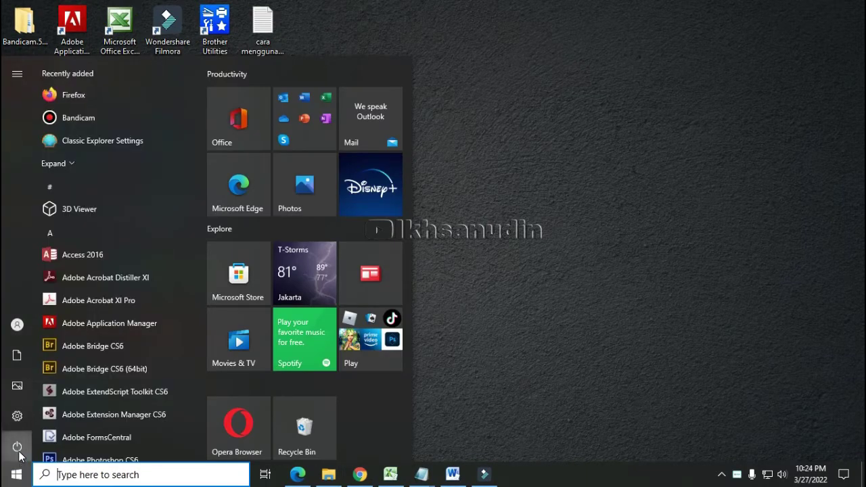
left_click(45, 448)
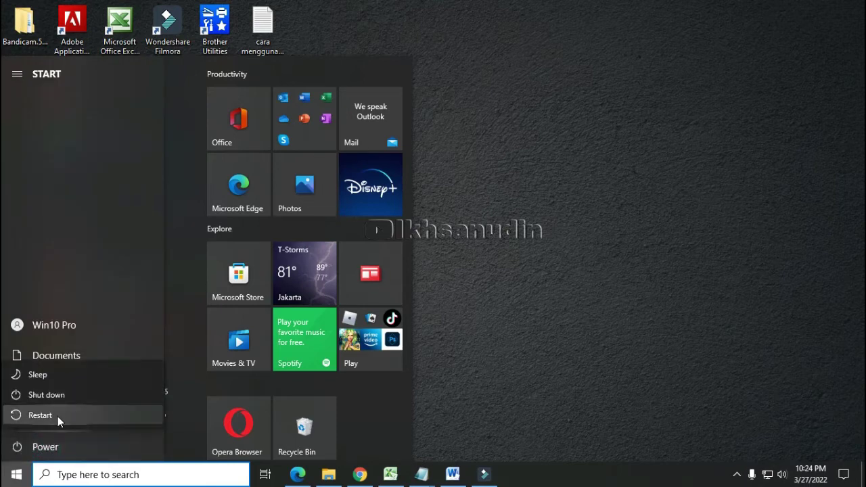
left_click(62, 417)
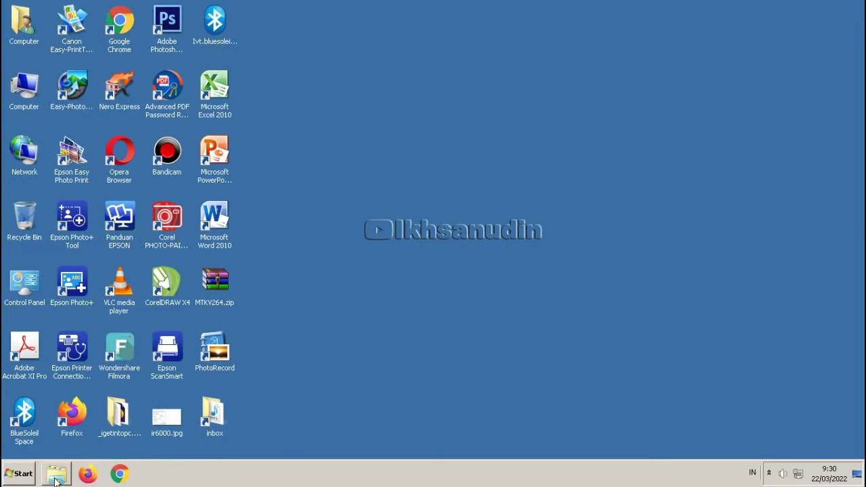
On the Windows 7 client, open the Windows 10 host's shared network resources through the Run dialog
left_click(10, 473)
left_click(44, 373)
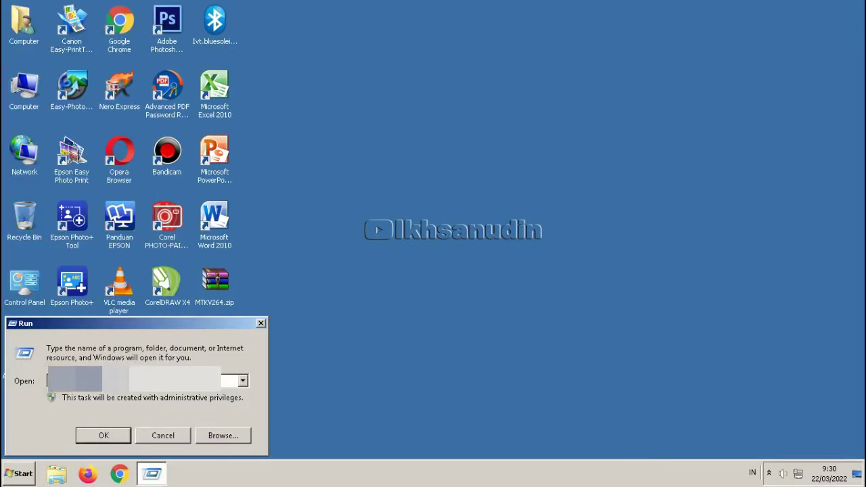
type("c")
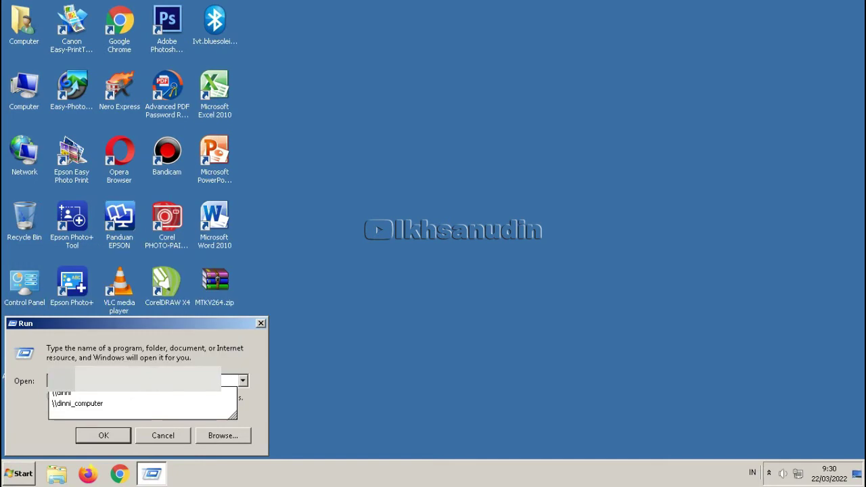
type("_")
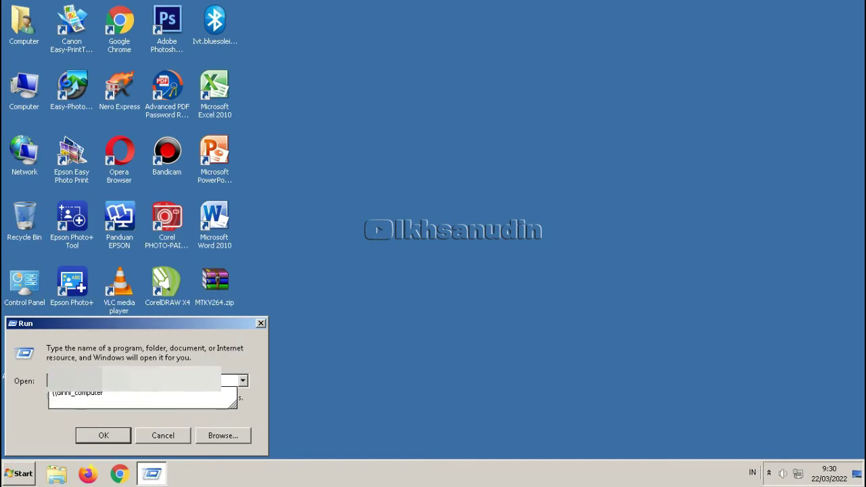
key("Escape")
key("Return")
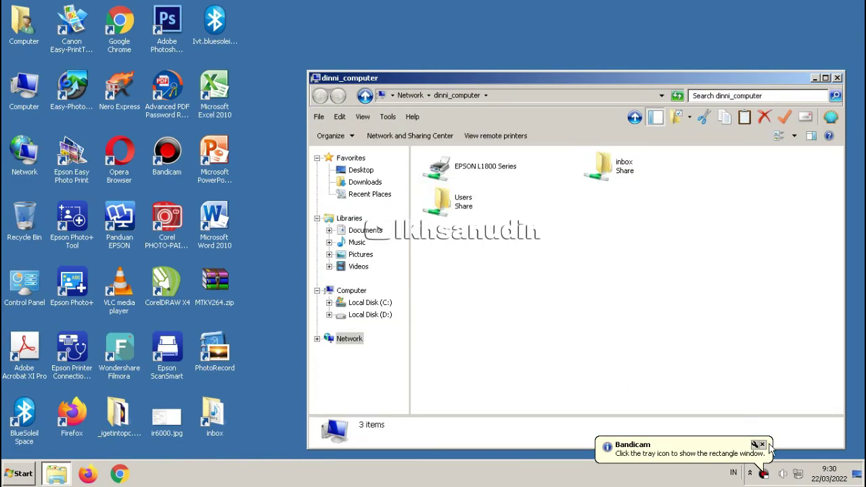
Dismiss the Bandicam notification and connect to the shared EPSON L1800 Series printer, opening its print queue
left_click(763, 445)
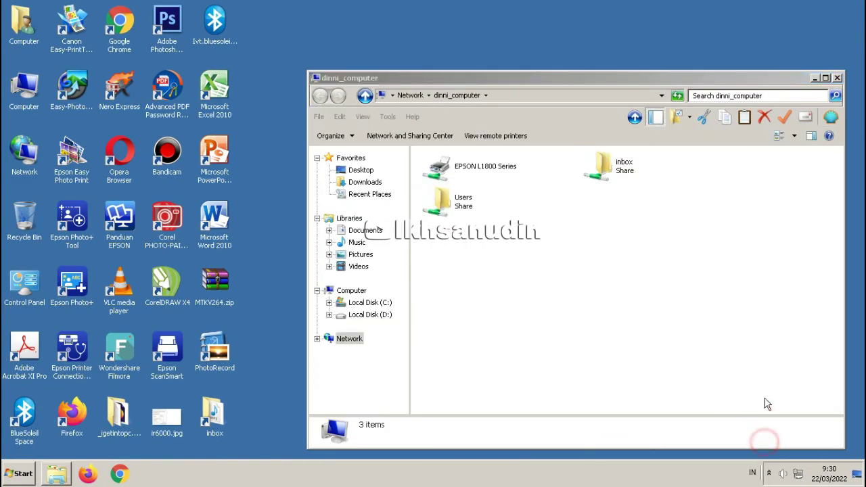
left_click(470, 163)
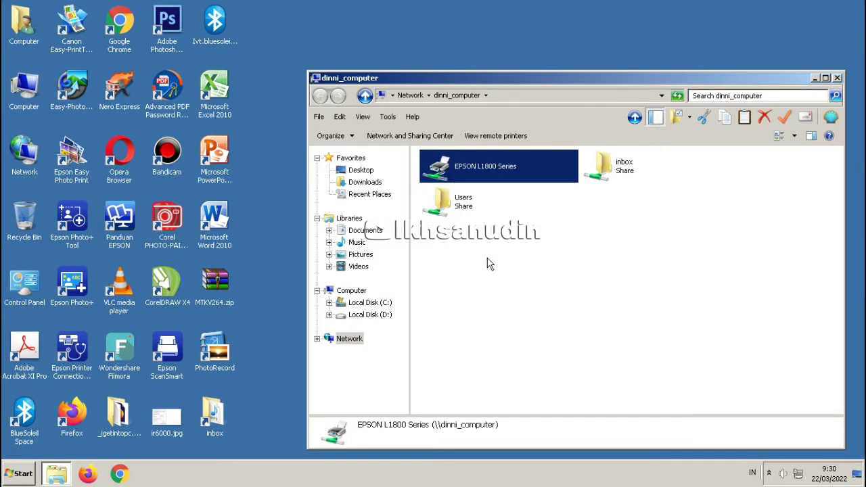
double_click(496, 170)
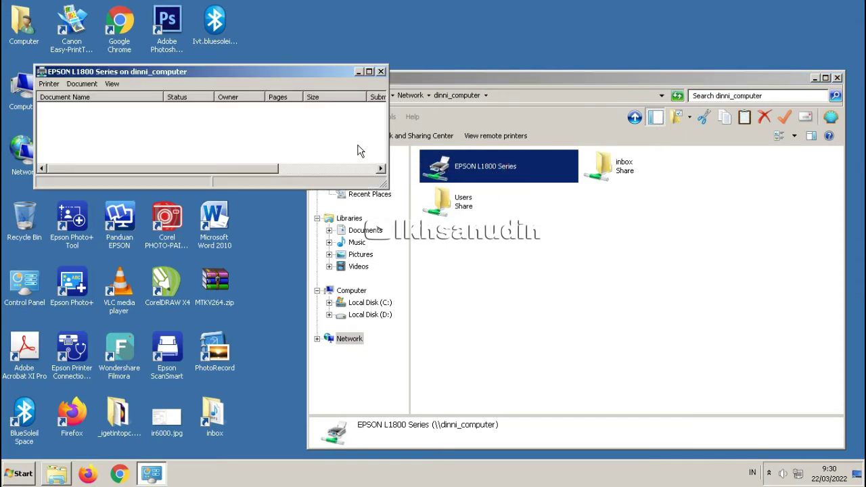
Review the shared EPSON L1800 Series printing preferences, including the additional options and maintenance pages, and close them
right_click(302, 135)
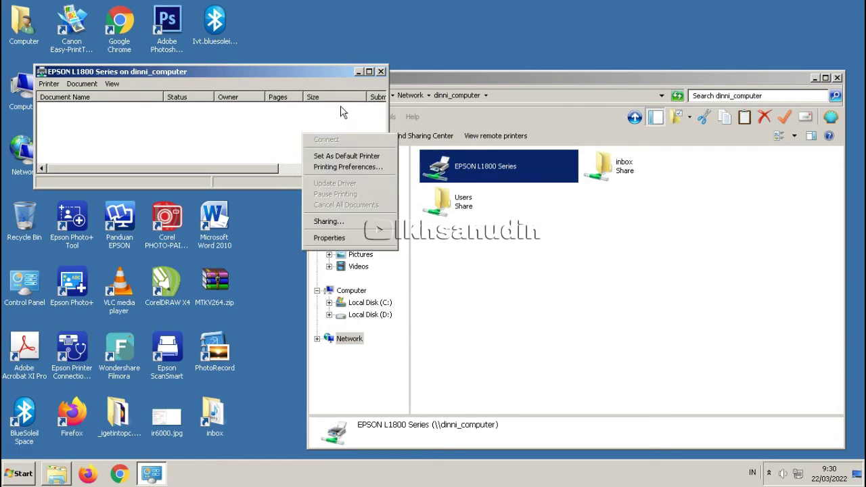
left_click(346, 167)
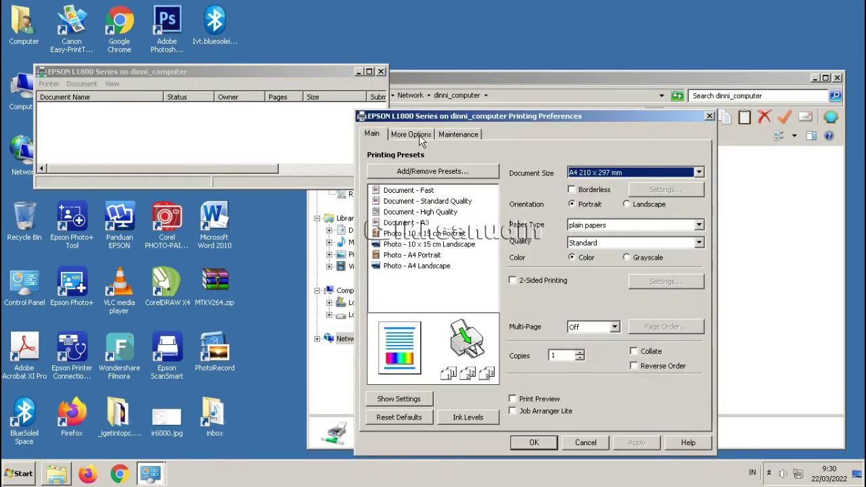
left_click(420, 135)
left_click(390, 134)
left_click(466, 135)
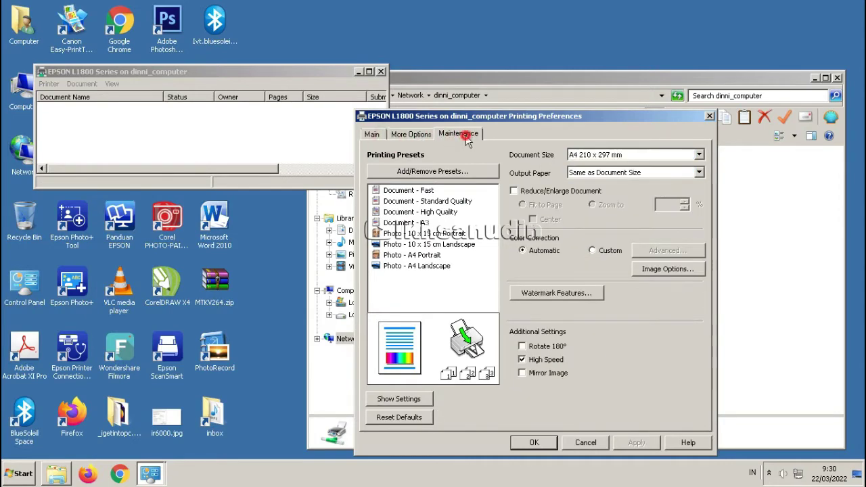
left_click(534, 443)
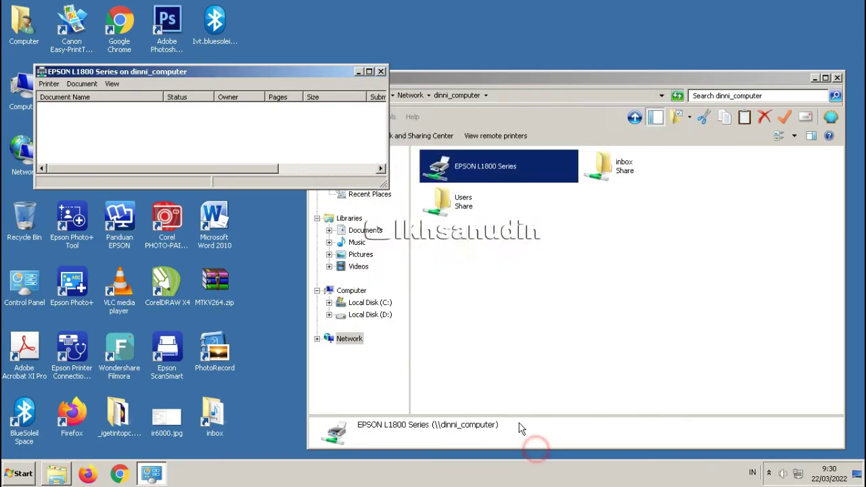
Print a test page from the shared printer's properties and accept the Epson Notification Service with its message disabled for the future
right_click(319, 127)
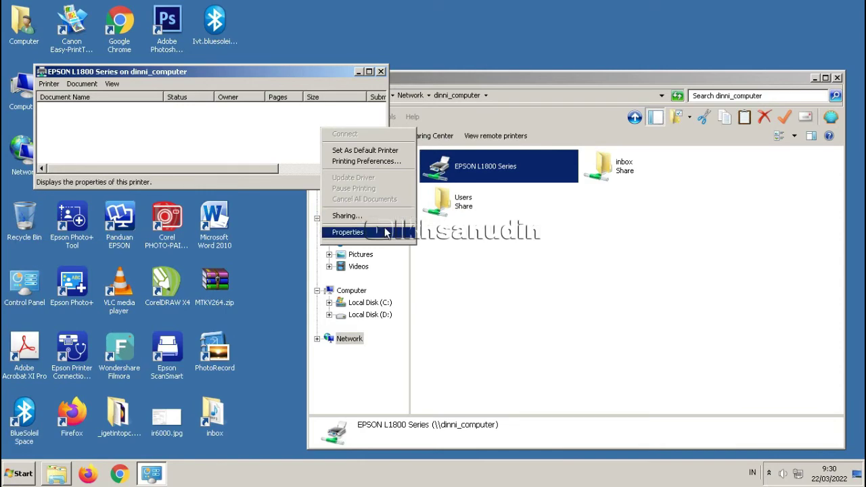
left_click(384, 230)
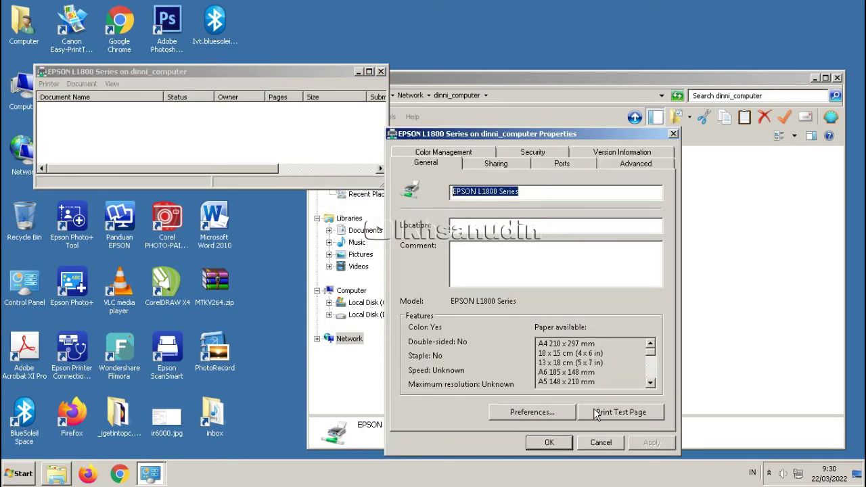
left_click(595, 414)
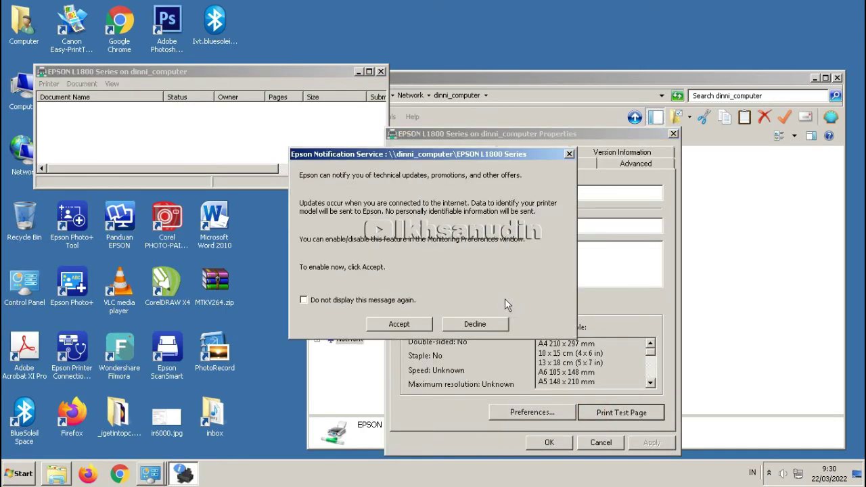
left_click(405, 303)
left_click(420, 326)
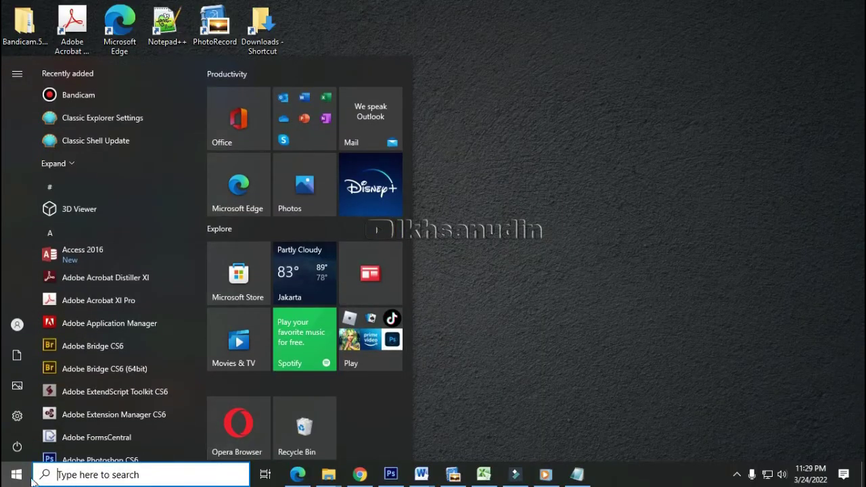
On the Windows 10 host, open the power options
mouse_move(20, 452)
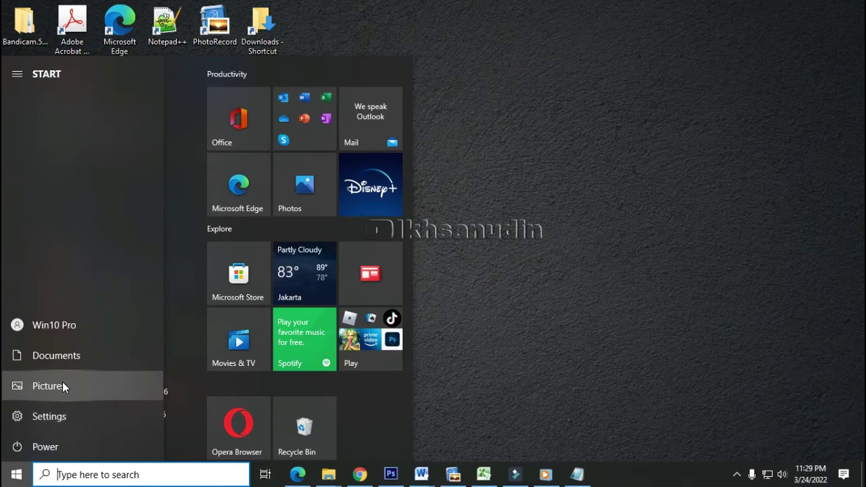
left_click(73, 441)
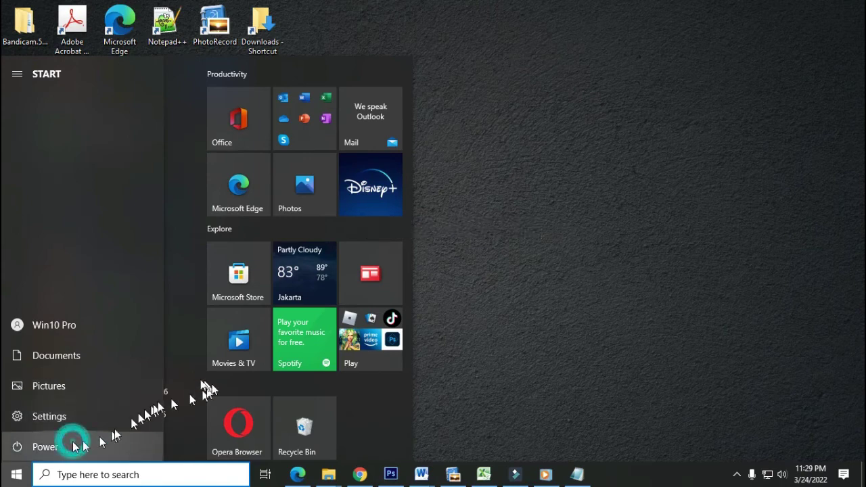